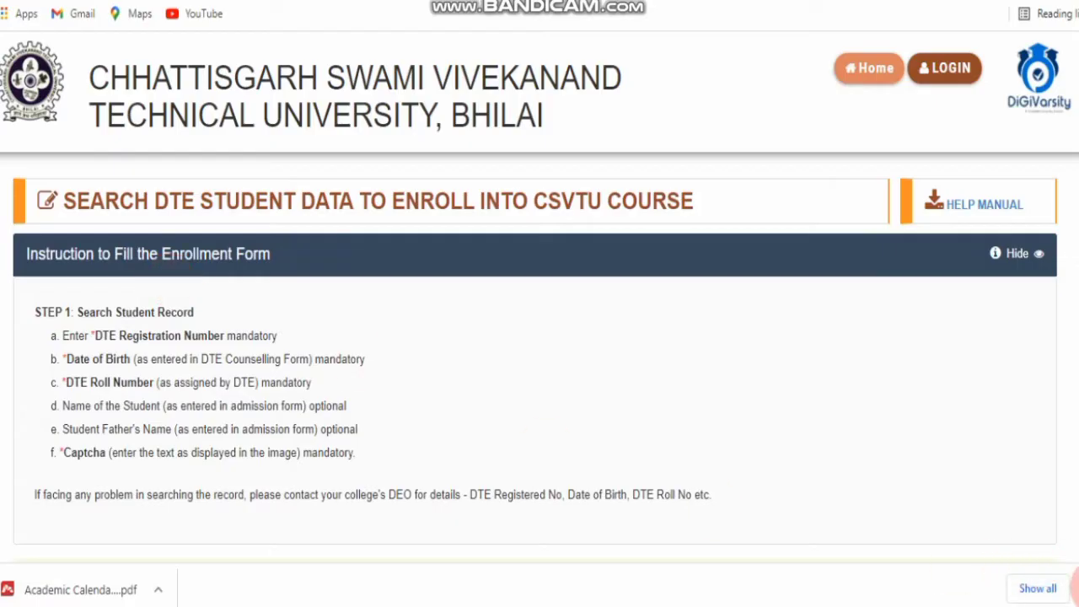
# Step: Search for the applicant's DTE counselling record to open the CSVTU enrollment form
pyautogui.click(1067, 588)
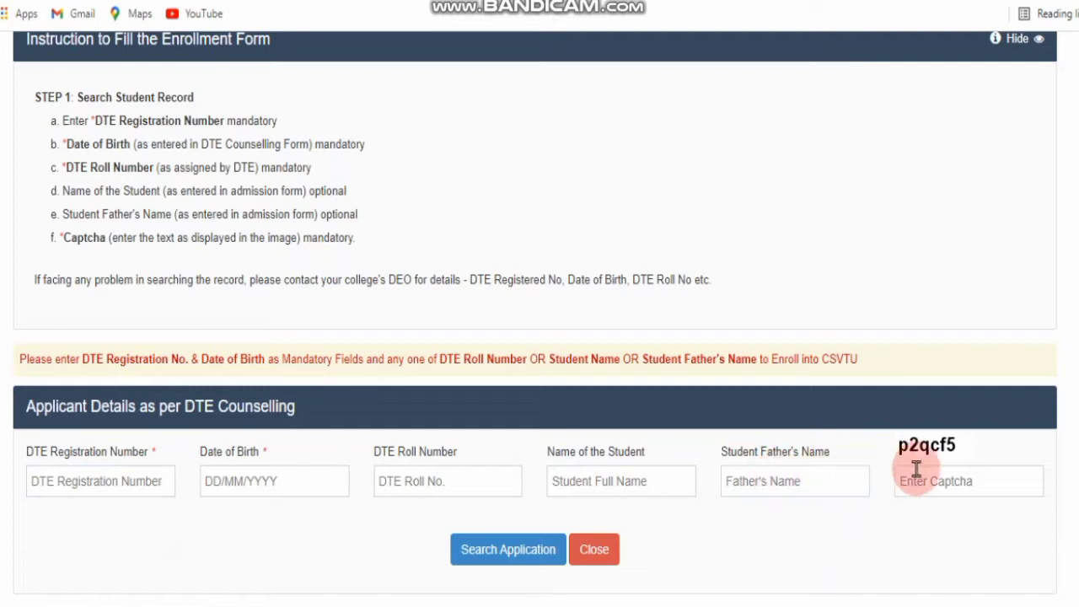
pyautogui.click(543, 562)
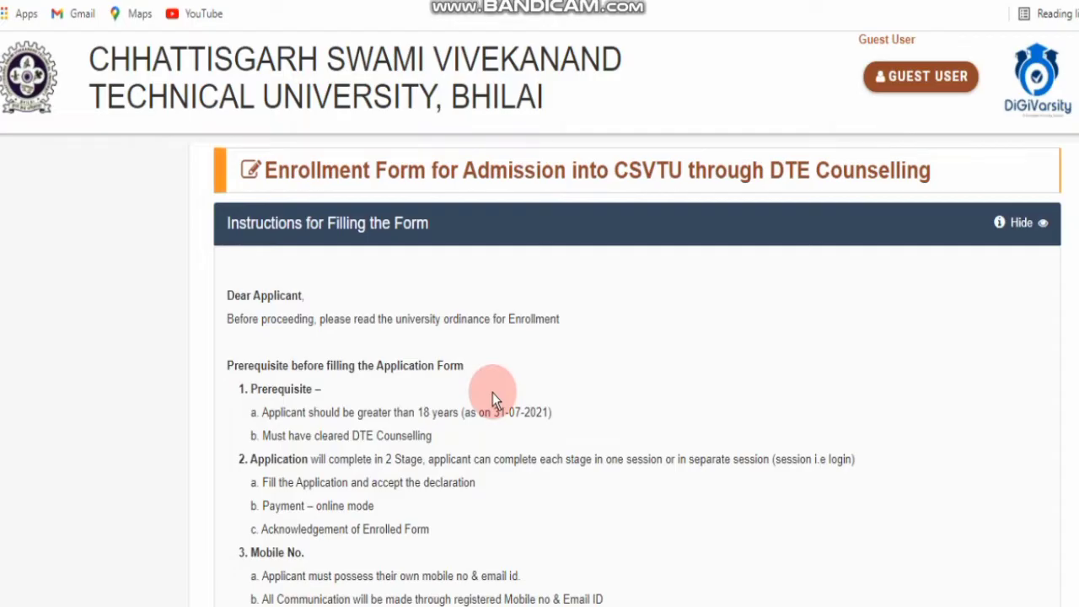
# Step: Read the form-filling instructions and examine the Date of Admission, Course Type and Exam Type fields in the DTE Counselling Details
pyautogui.scroll(-3, 492, 392)
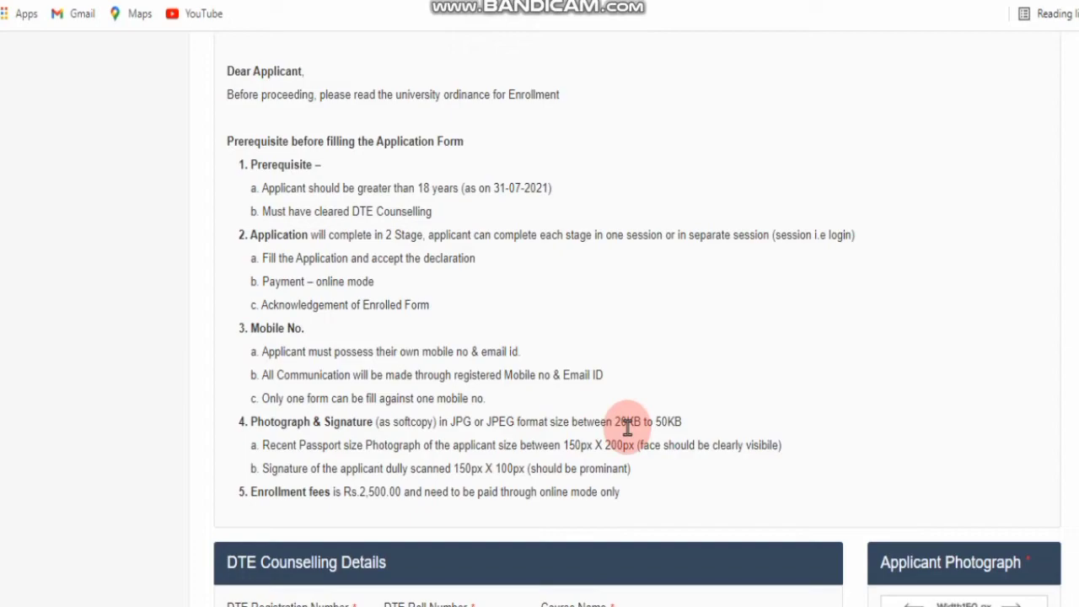
pyautogui.scroll(-5, 491, 313)
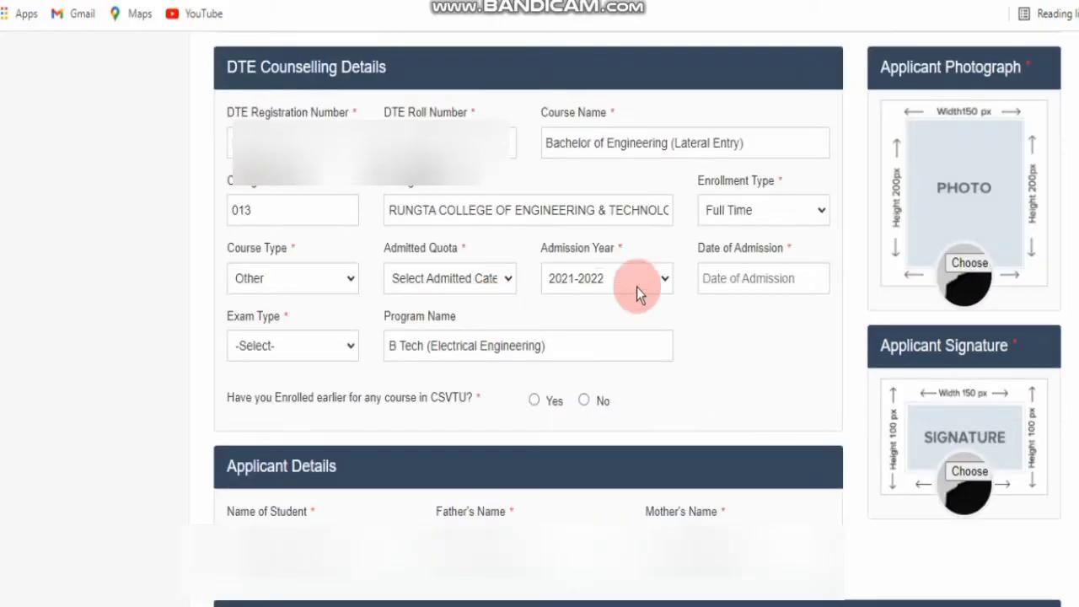
pyautogui.click(725, 283)
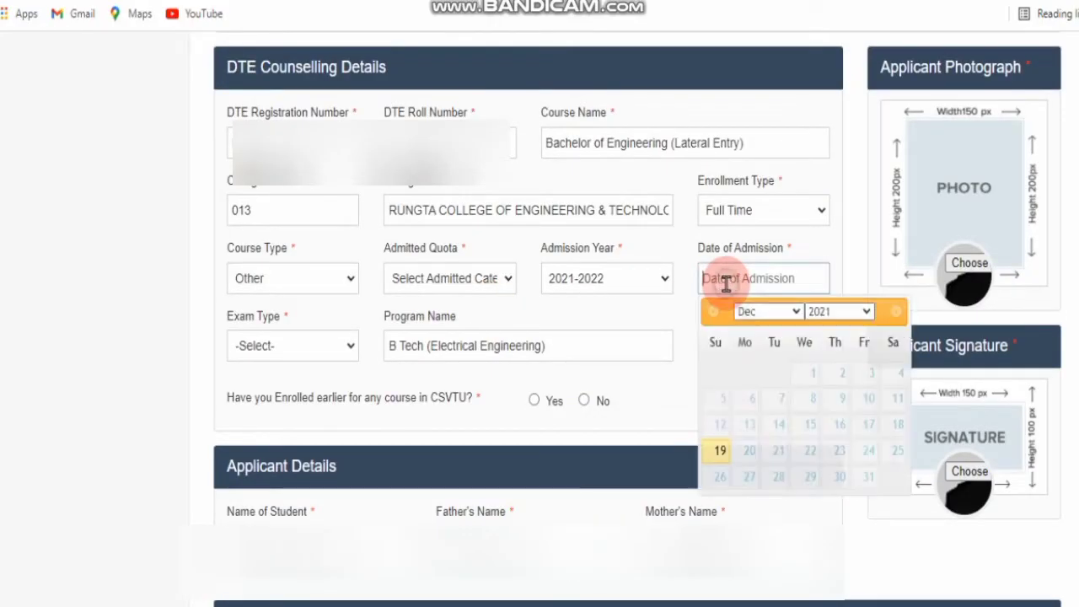
pyautogui.click(322, 282)
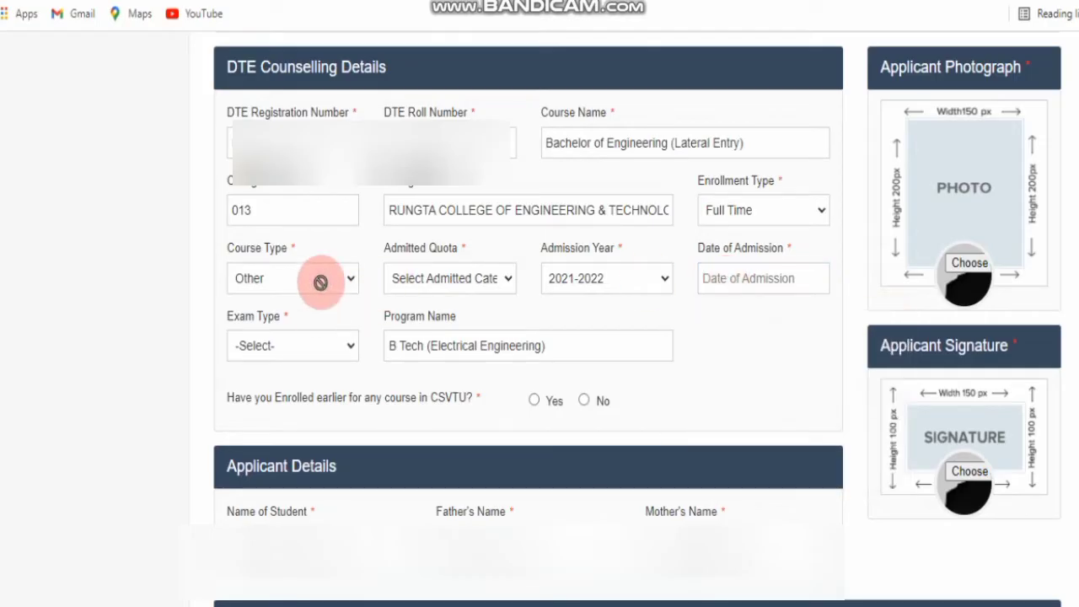
pyautogui.click(329, 350)
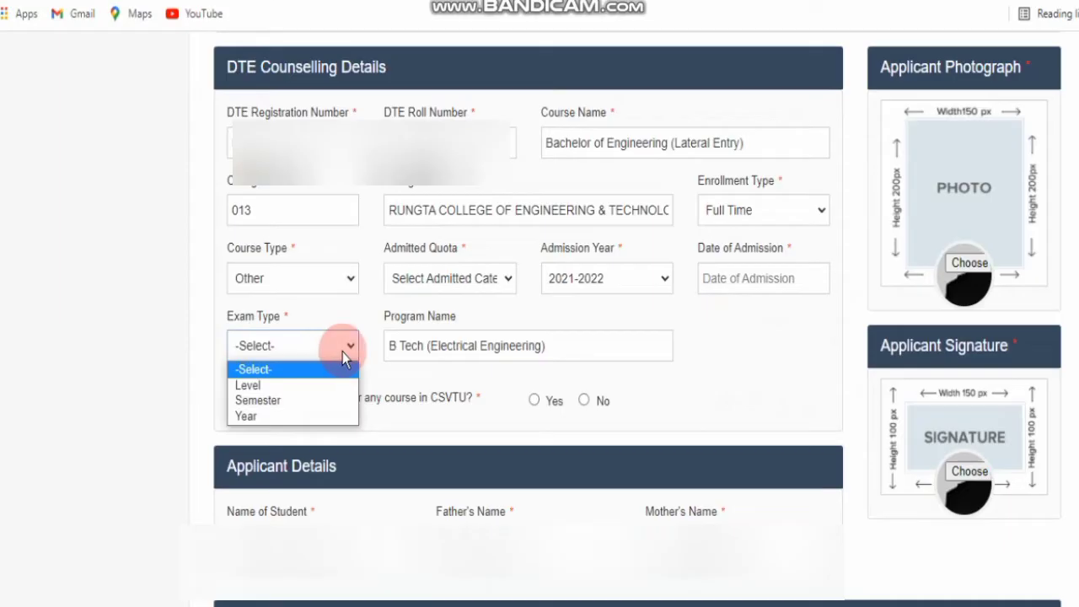
pyautogui.click(462, 383)
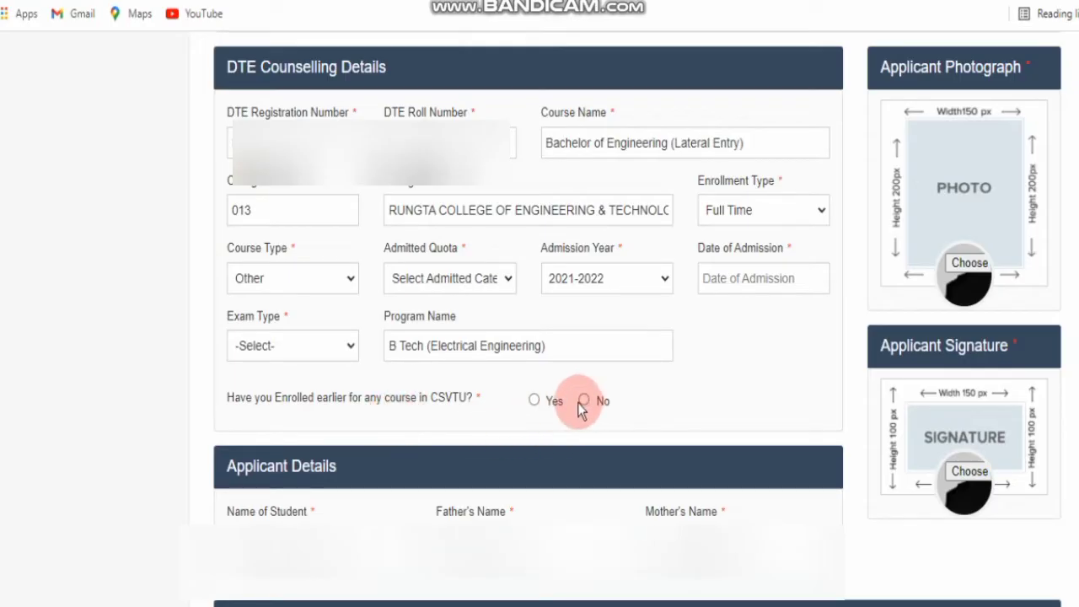
# Step: Answer the earlier CSVTU enrollment question, trying Yes and settling on No
pyautogui.click(535, 400)
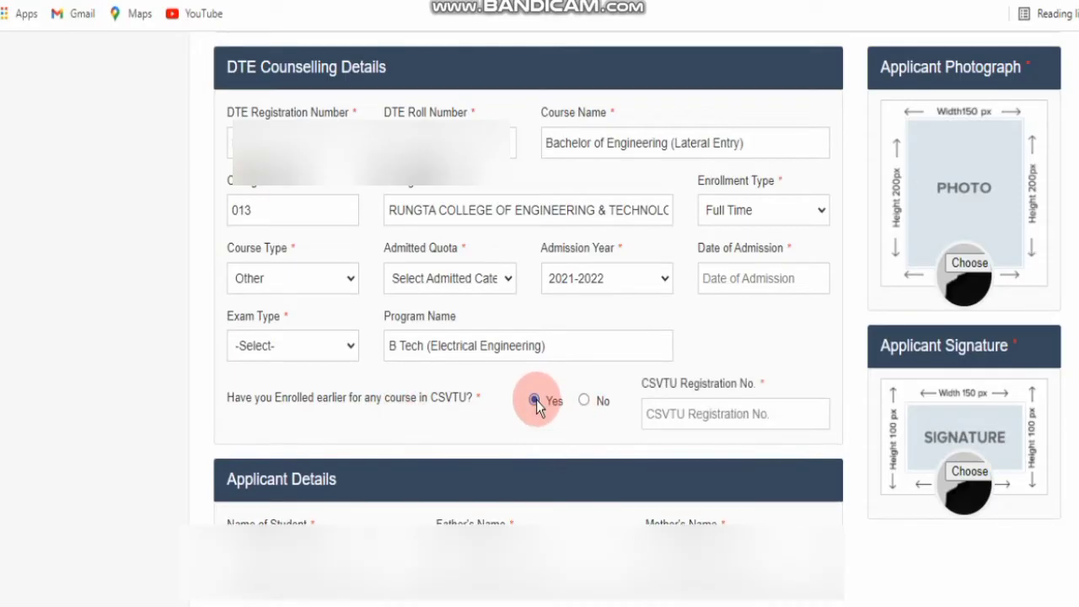
pyautogui.click(584, 401)
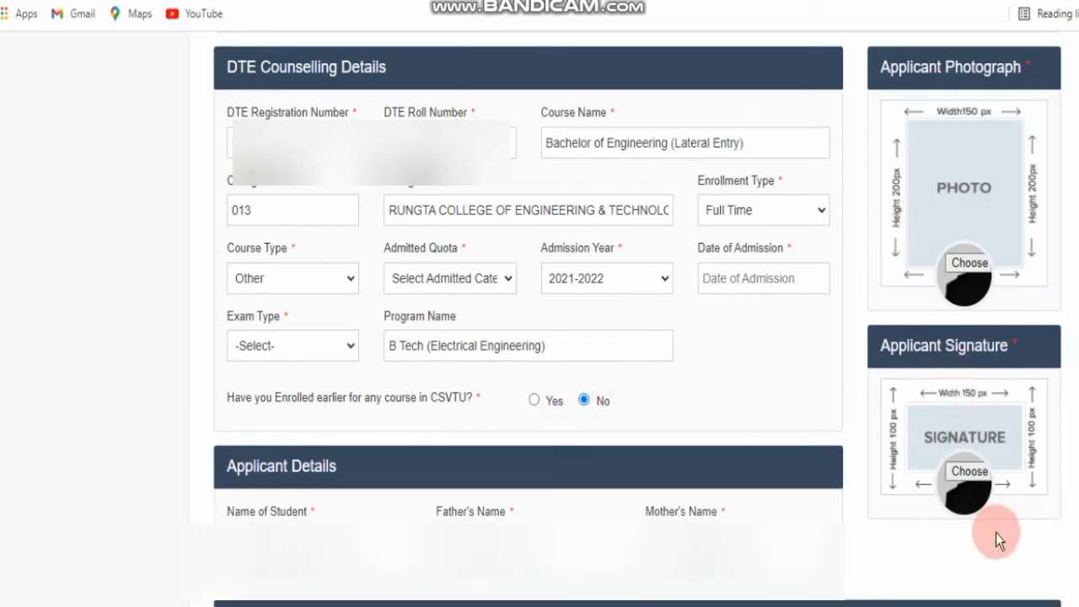
# Step: Examine the fields required in the Applicant Details and Domicile Details sections
pyautogui.scroll(-2, 970, 472)
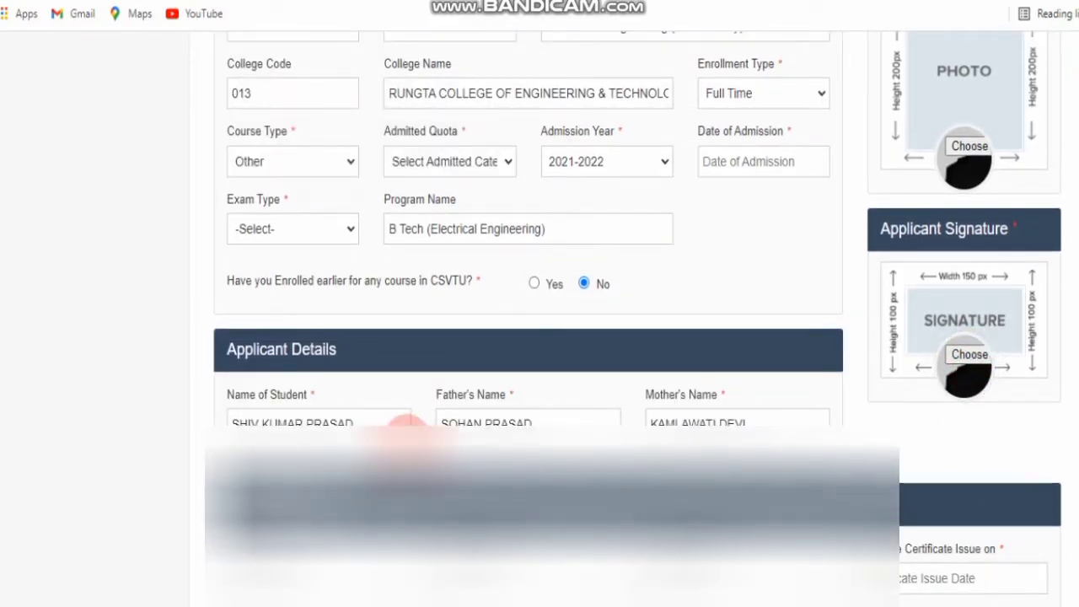
pyautogui.scroll(-1, 407, 429)
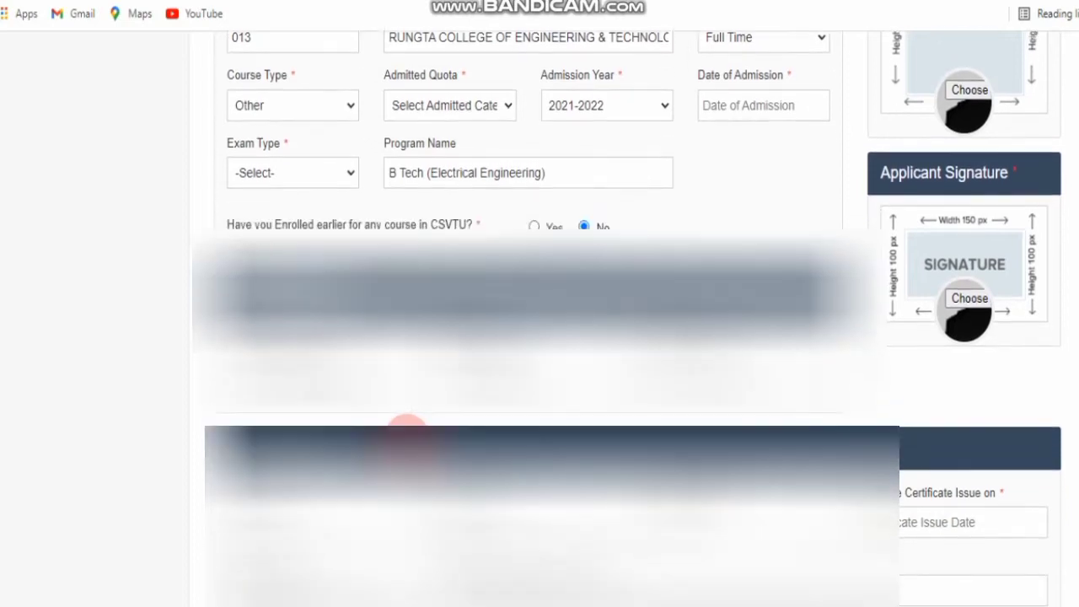
pyautogui.scroll(-1, 406, 442)
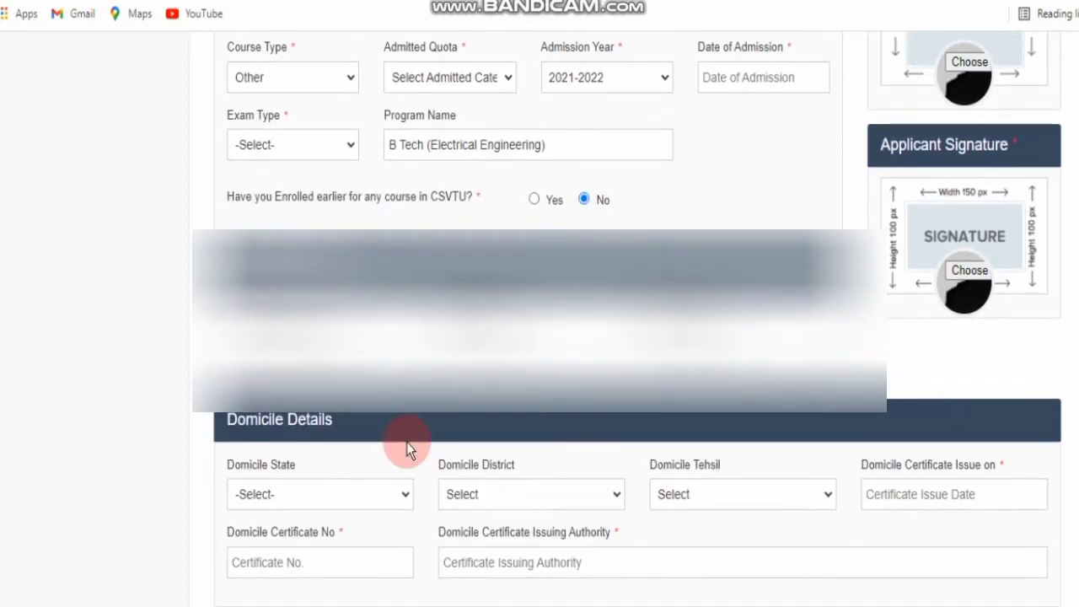
pyautogui.scroll(-3, 407, 442)
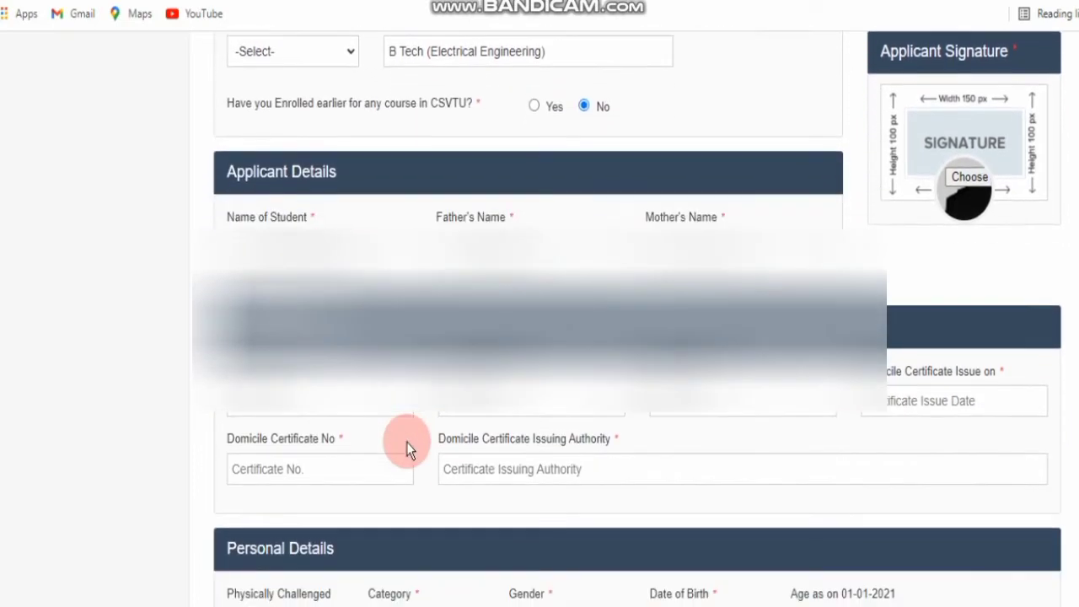
pyautogui.scroll(-3, 407, 441)
pyautogui.scroll(1, 406, 441)
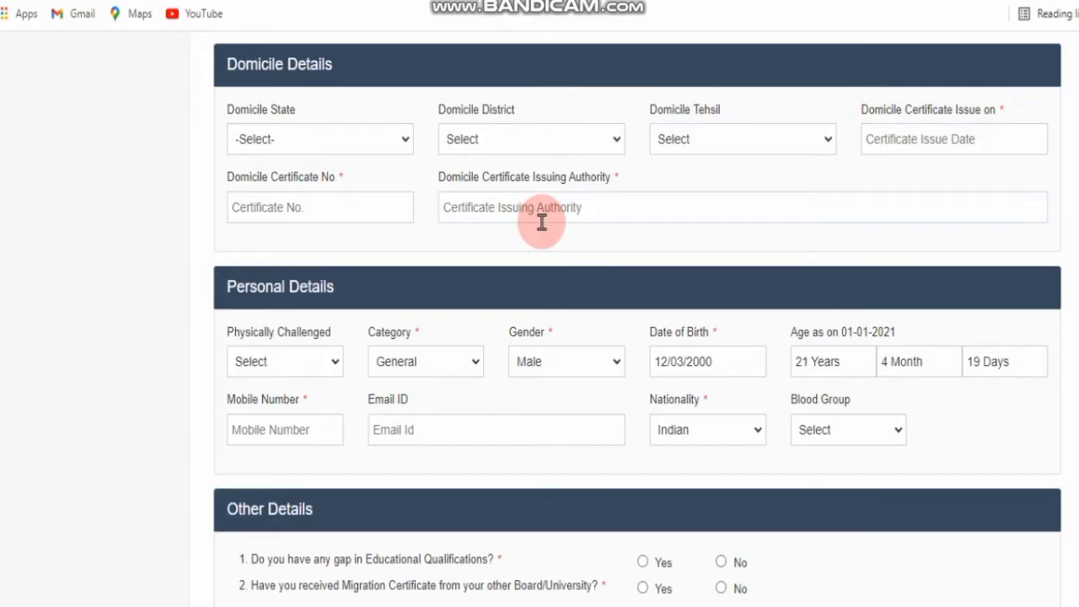
# Step: Examine the Personal Details fields, viewing the options for Physically Challenged, Nationality and Blood Group
pyautogui.click(295, 364)
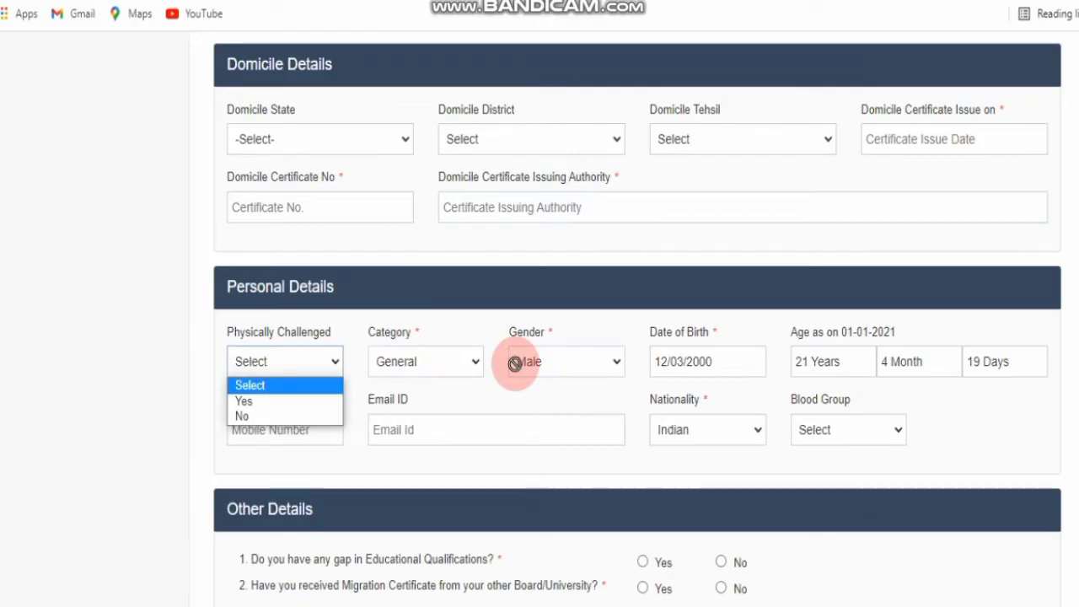
pyautogui.click(465, 439)
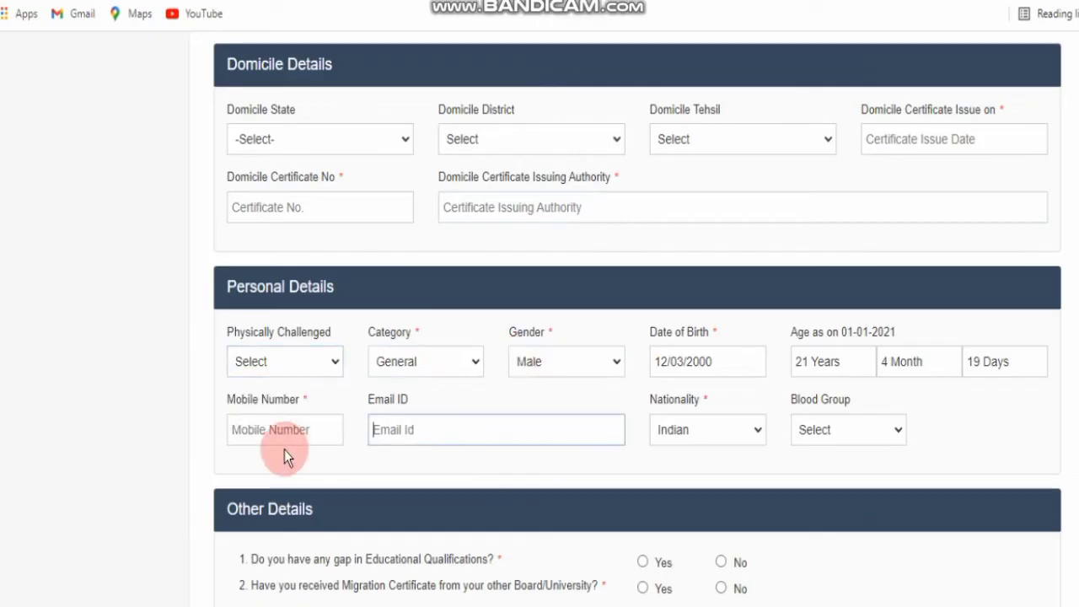
pyautogui.click(713, 431)
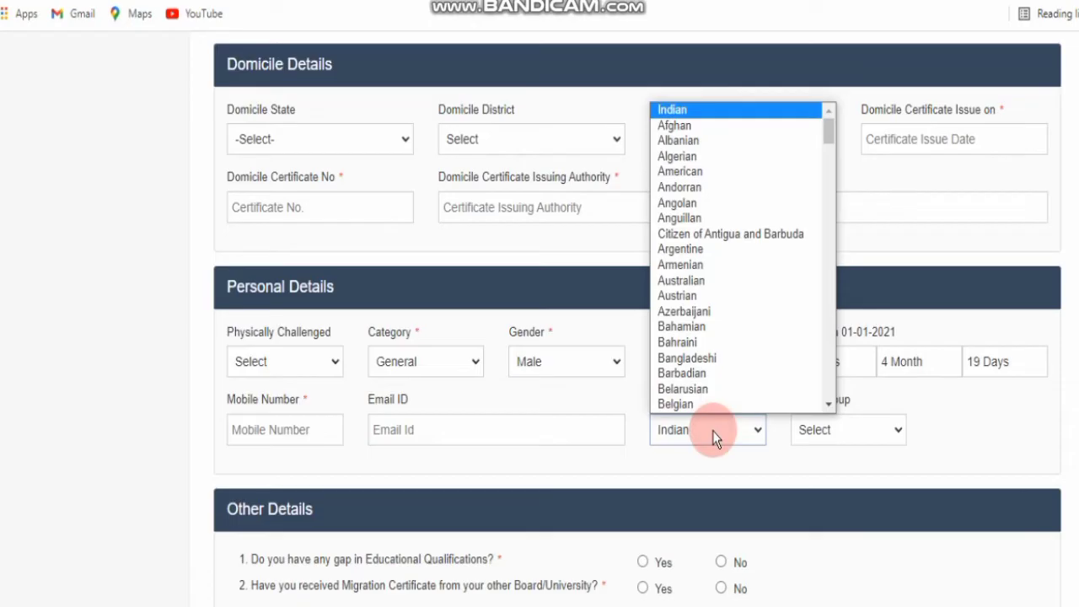
pyautogui.click(712, 431)
pyautogui.click(830, 429)
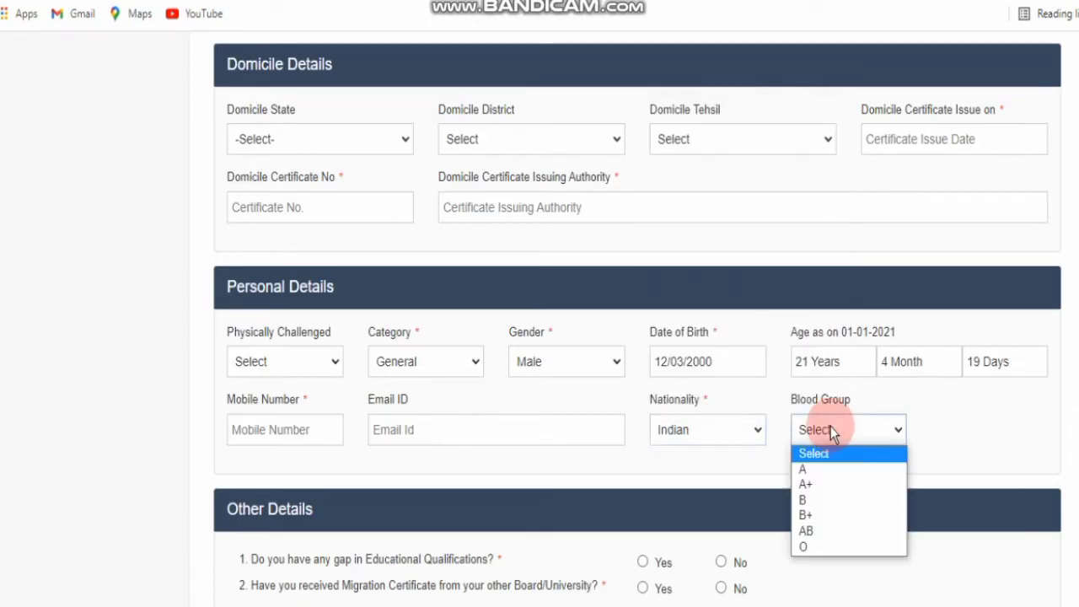
pyautogui.click(830, 430)
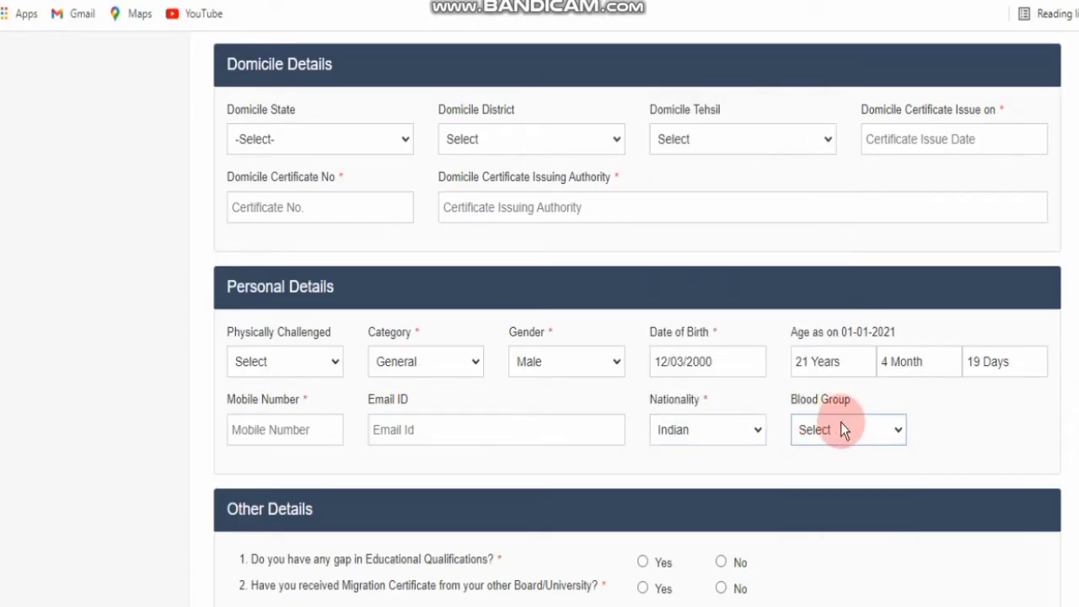
# Step: View the village options for the permanent address and toggle Same as Permanent Address for the present address, leaving it unchecked
pyautogui.scroll(-3, 840, 422)
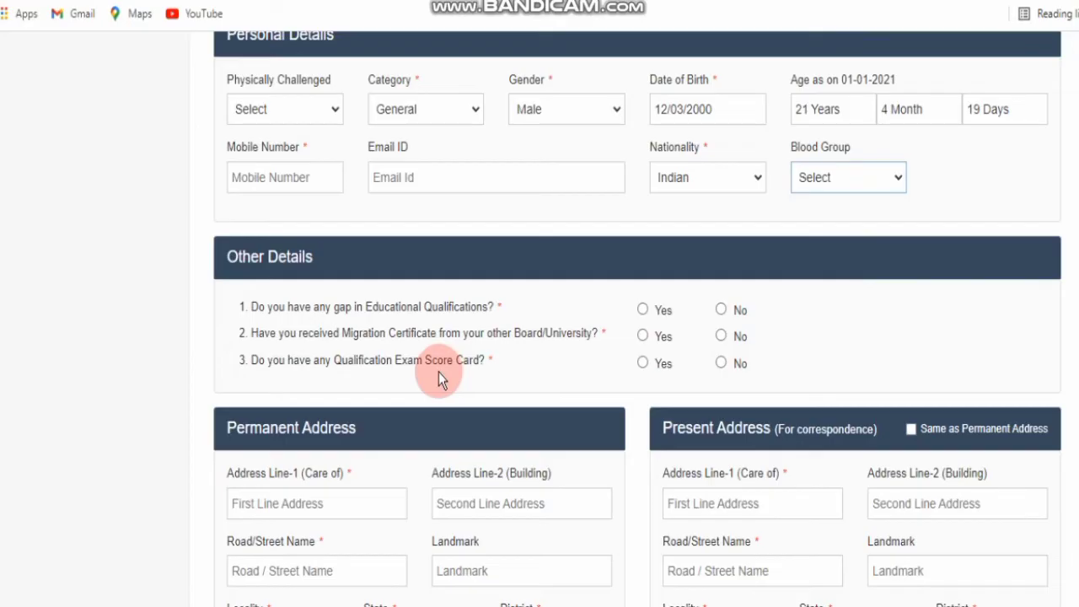
pyautogui.scroll(-4, 439, 377)
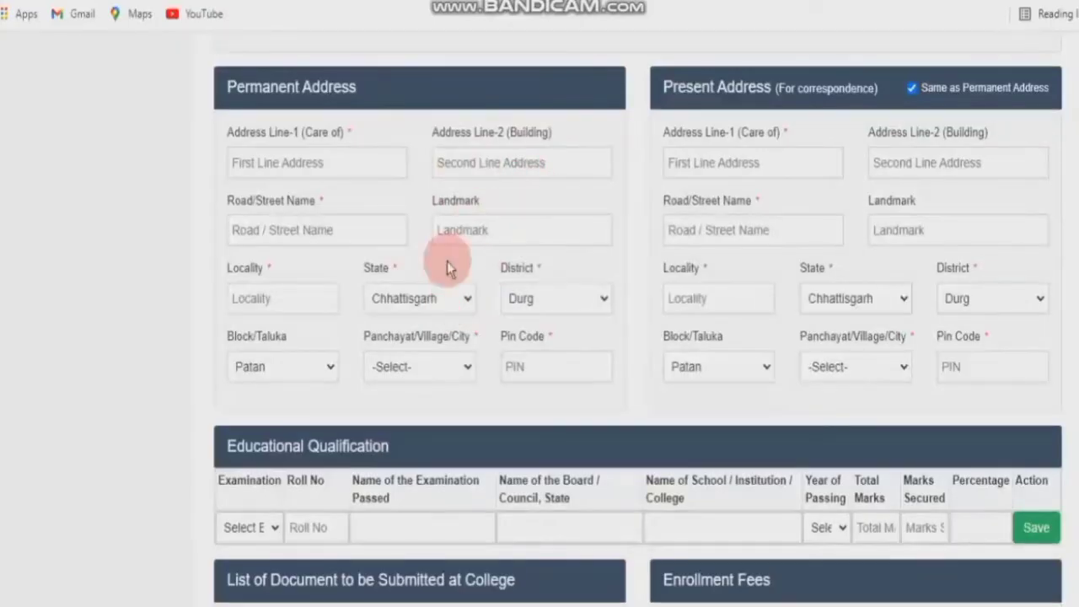
pyautogui.click(911, 88)
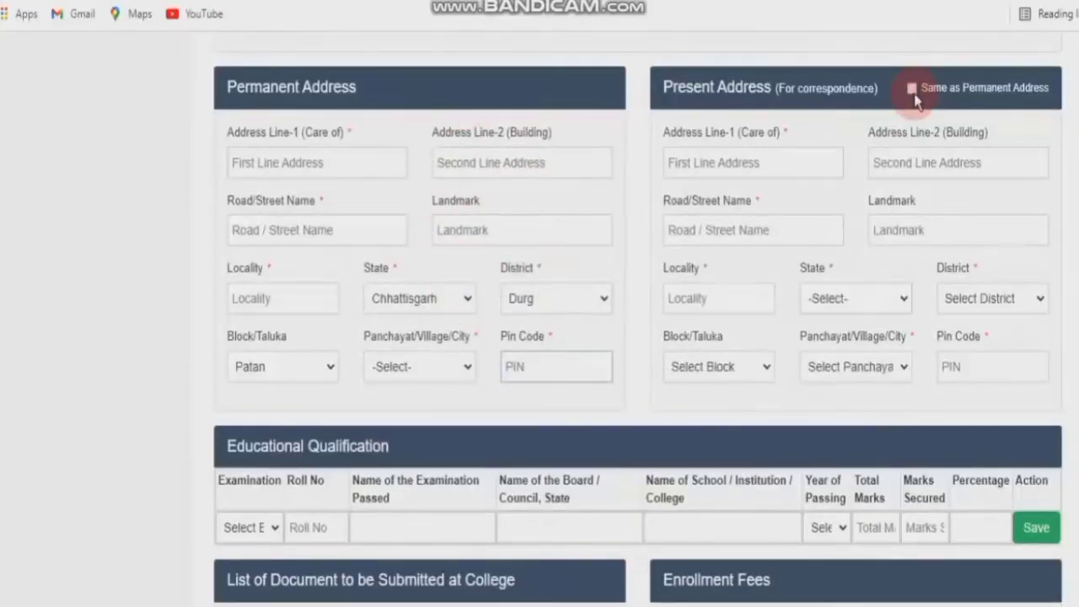
pyautogui.click(532, 362)
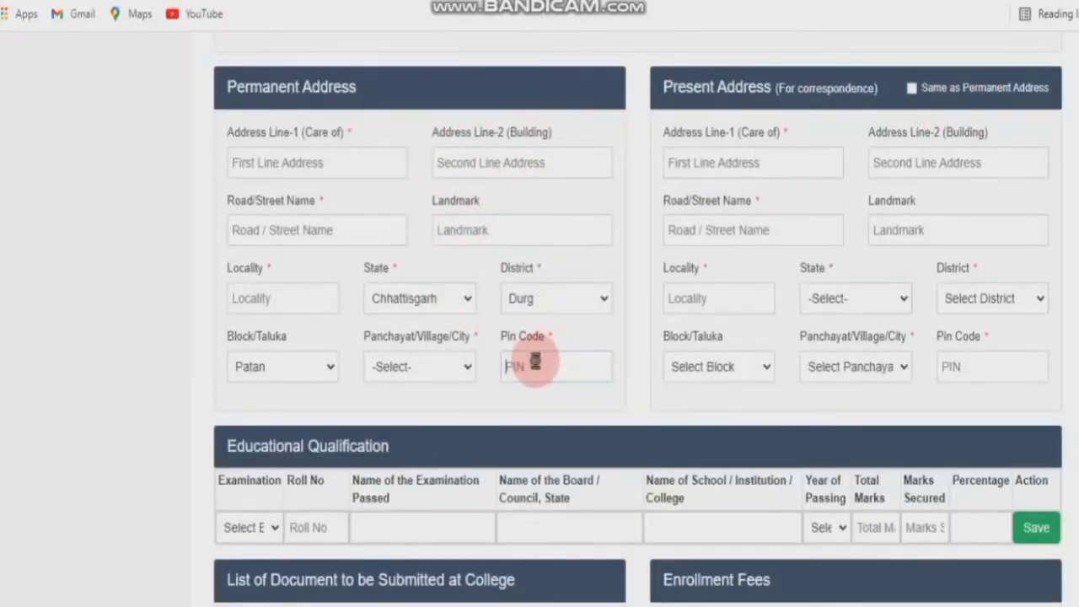
pyautogui.click(465, 366)
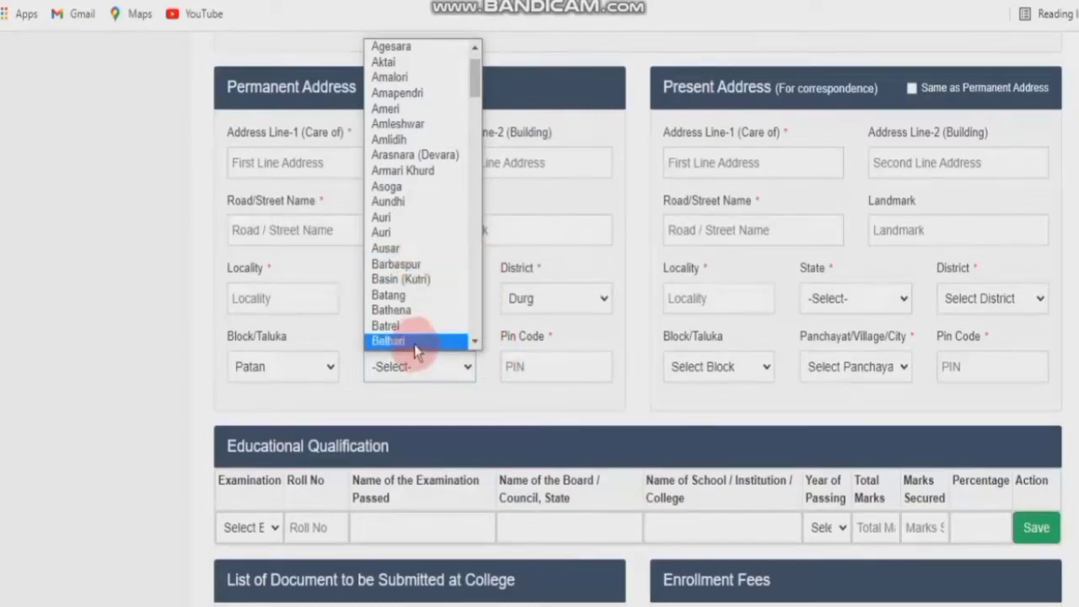
pyautogui.click(911, 88)
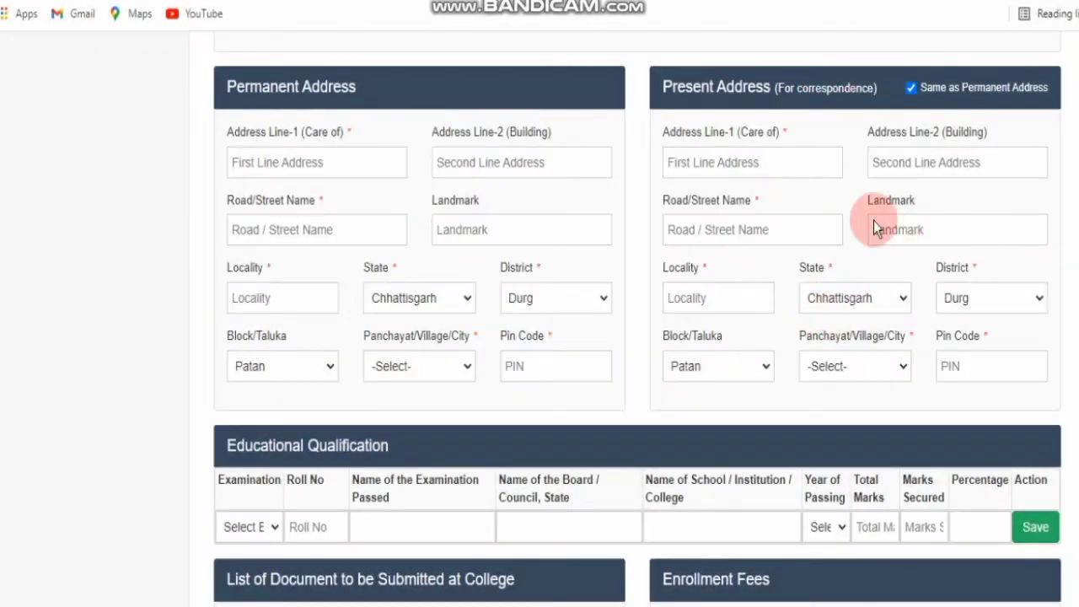
pyautogui.click(911, 88)
# Step: Examine the Educational Qualification fields from Examination to Percentage, plus the list of documents to submit and the enrollment fees
pyautogui.scroll(-2, 484, 318)
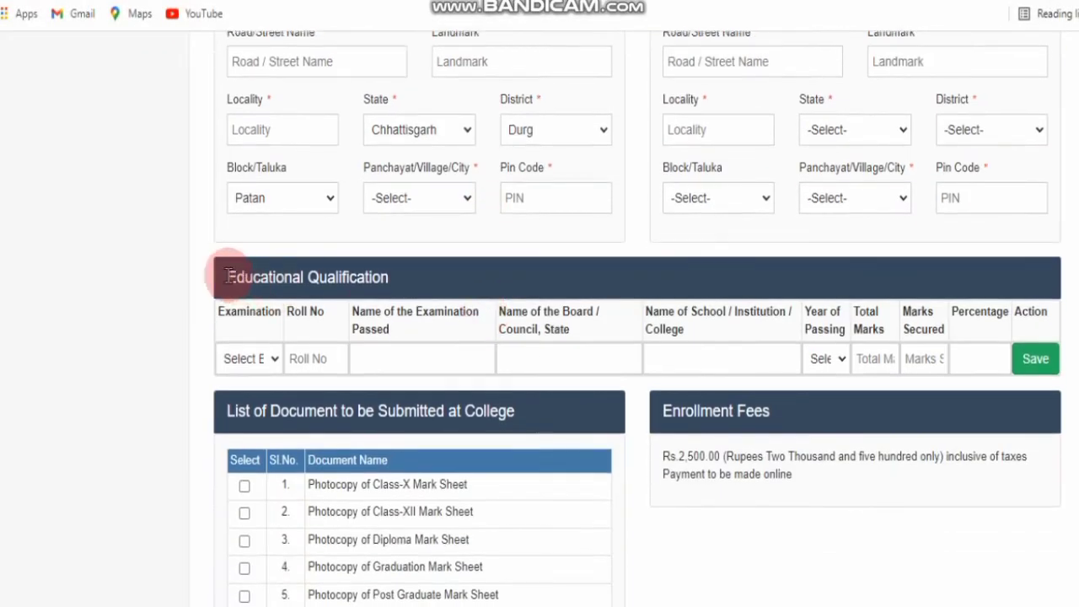
pyautogui.click(251, 359)
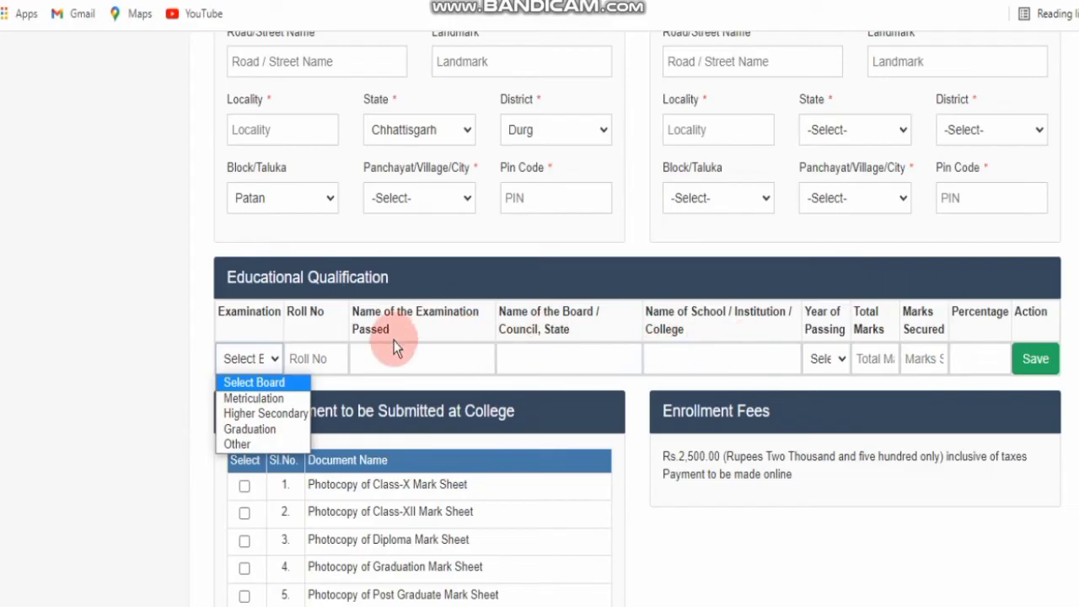
pyautogui.click(325, 360)
pyautogui.click(384, 364)
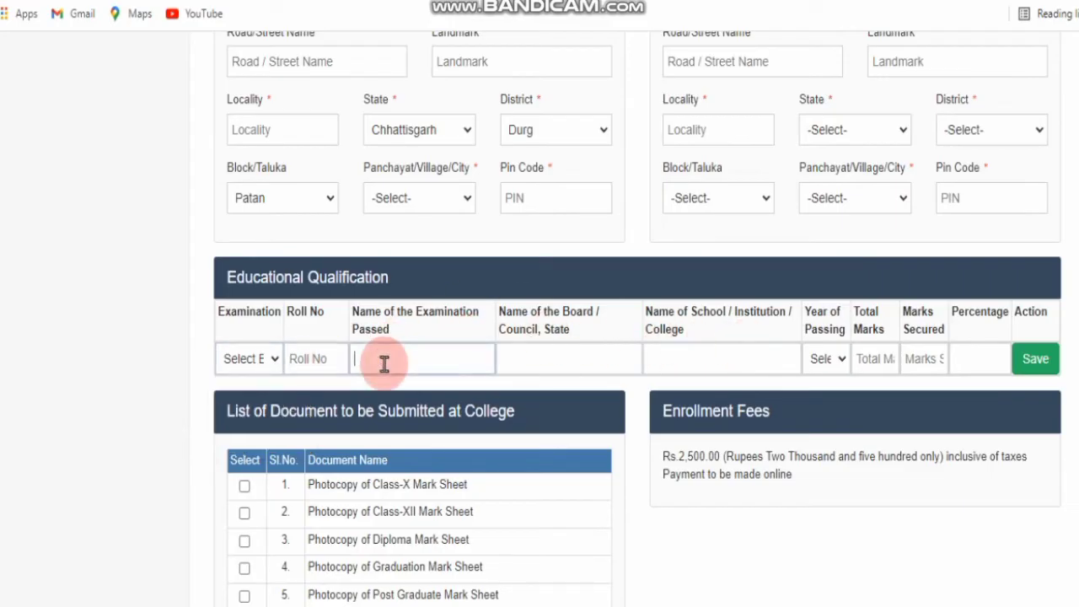
pyautogui.click(543, 358)
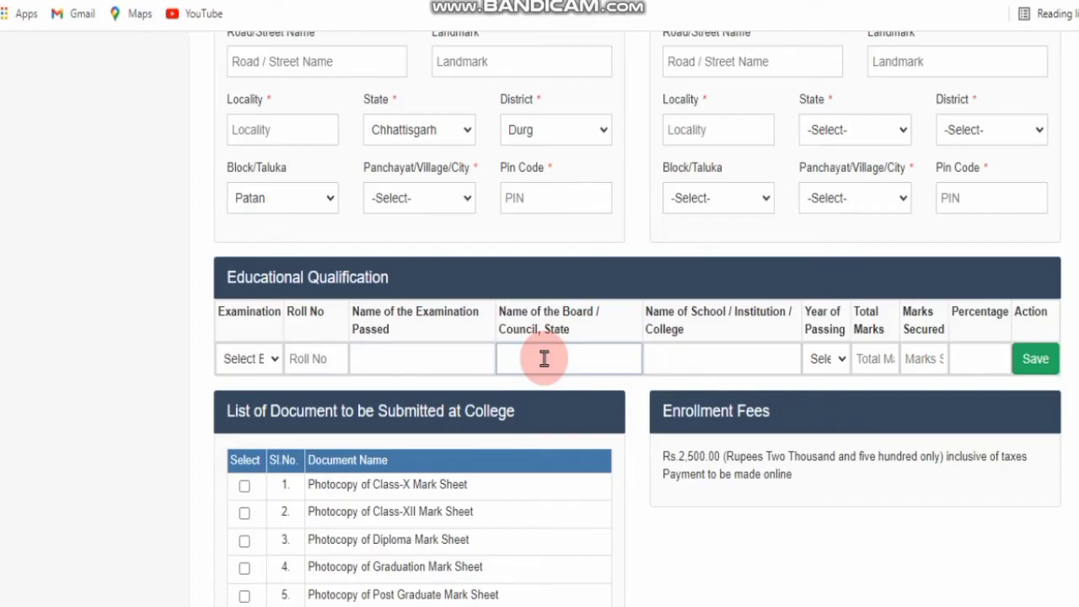
pyautogui.click(701, 359)
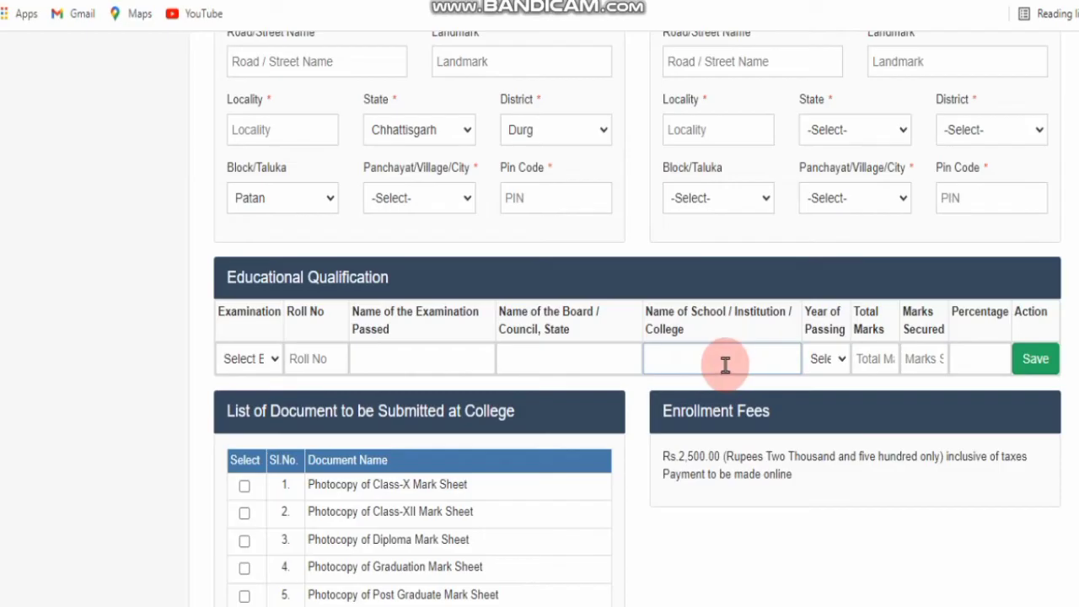
pyautogui.click(820, 358)
pyautogui.click(819, 357)
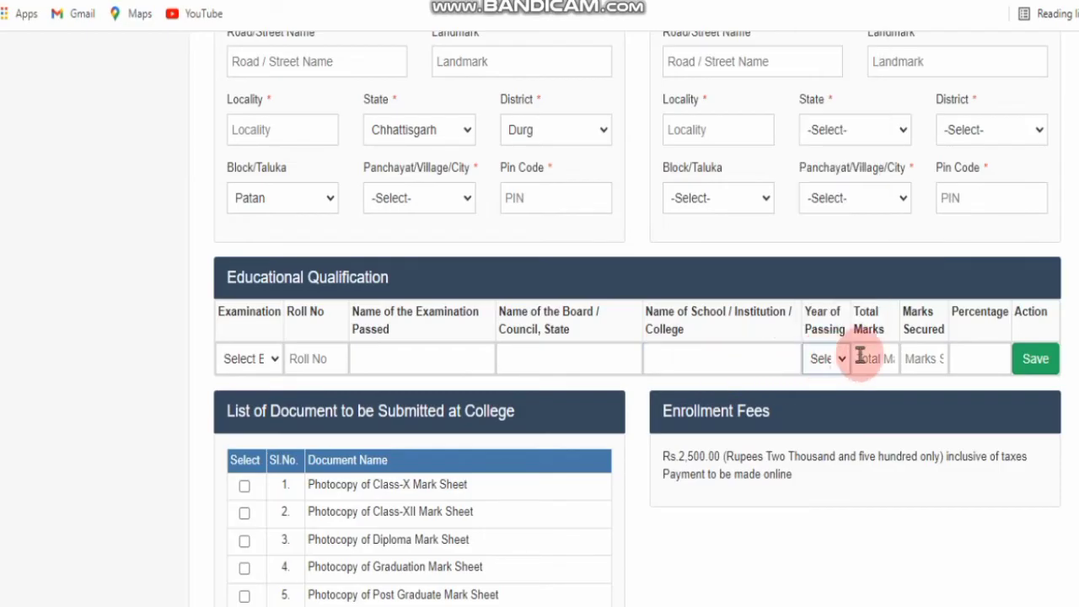
pyautogui.click(860, 356)
pyautogui.click(932, 359)
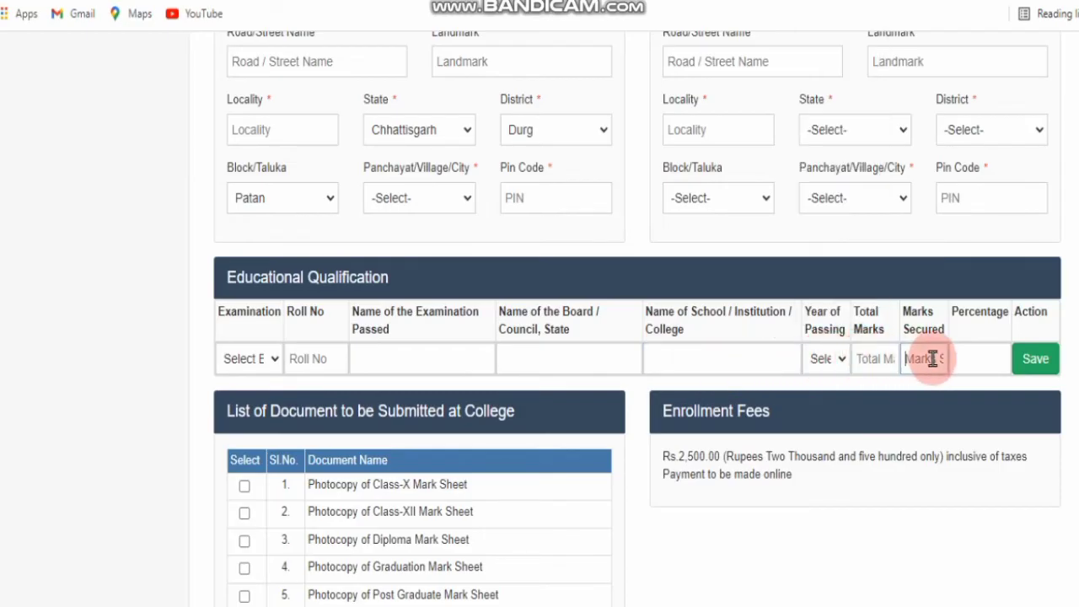
pyautogui.click(978, 361)
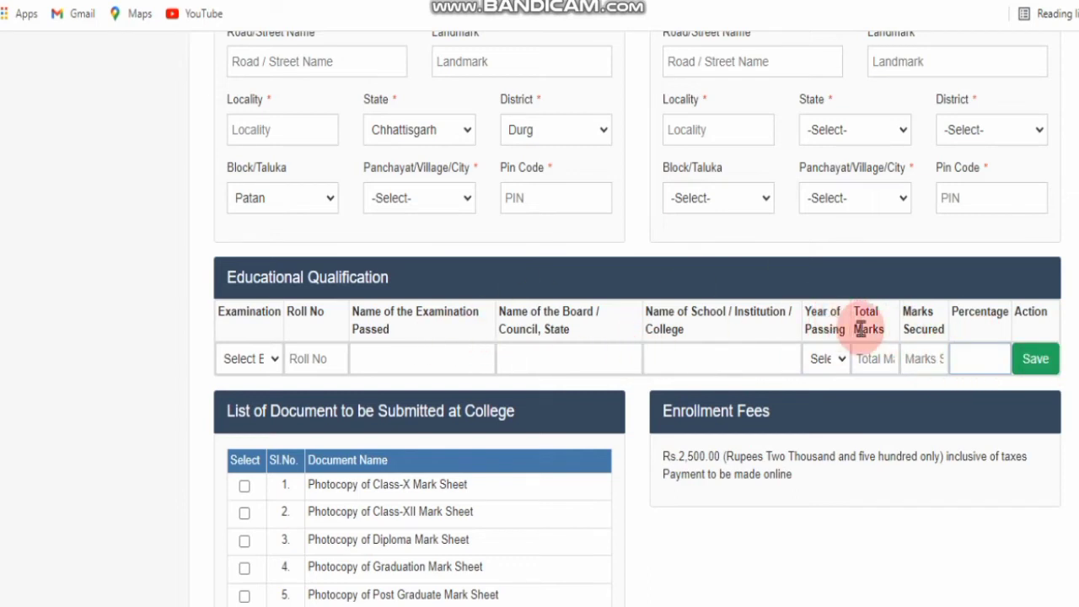
pyautogui.scroll(-3, 528, 329)
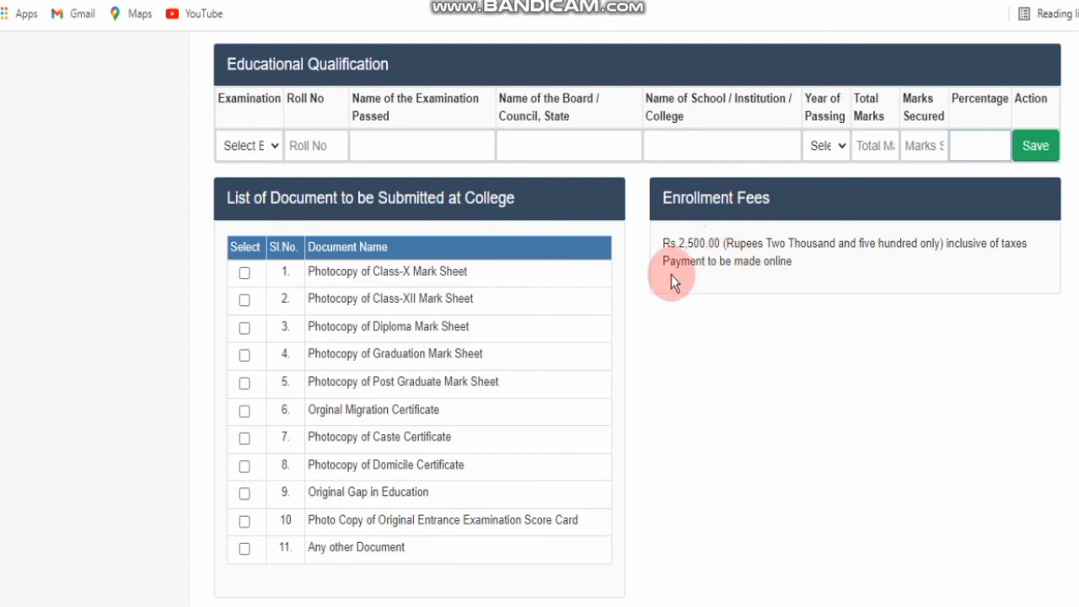
# Step: Examine the Declaration section and the Enrollment Fees section, highlighting the fee amount and checking how the payment must be made
pyautogui.scroll(-2, 671, 275)
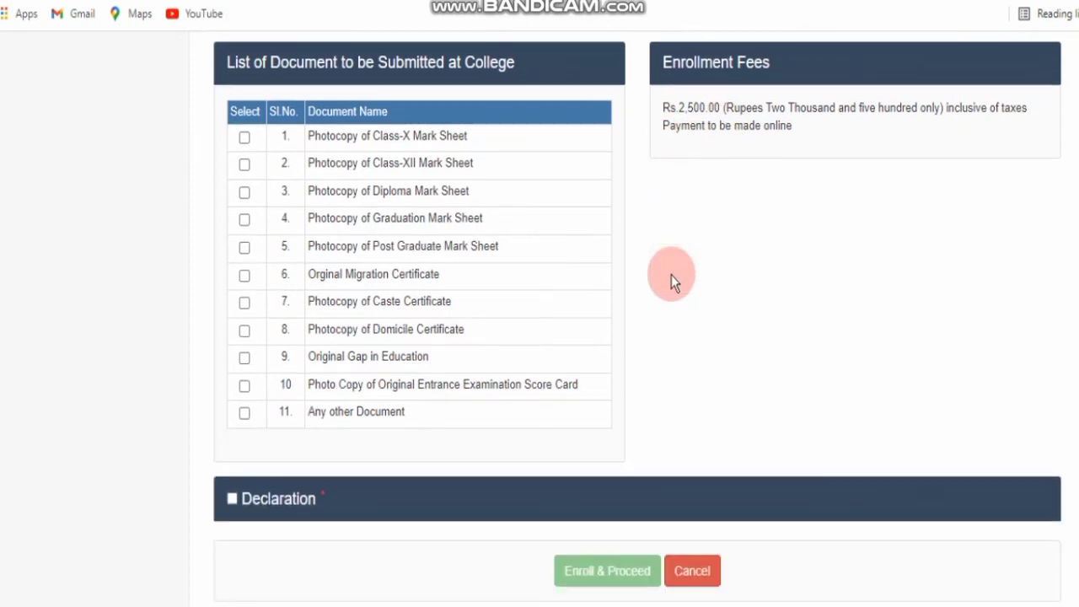
pyautogui.click(231, 499)
pyautogui.click(681, 89)
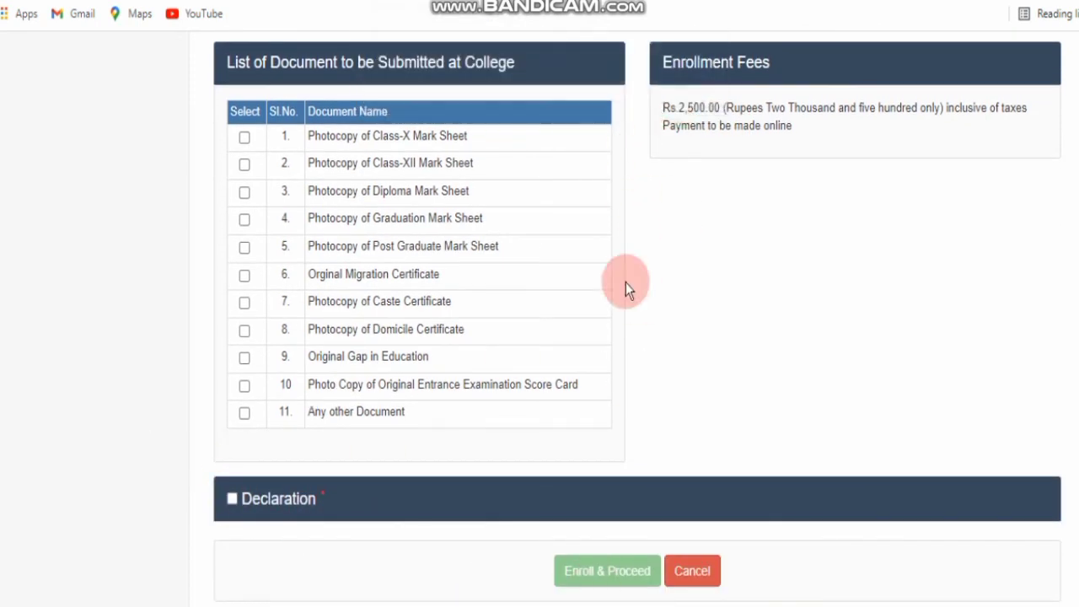
pyautogui.moveTo(663, 108)
pyautogui.mouseDown()
pyautogui.moveTo(721, 108)
pyautogui.moveTo(678, 108)
pyautogui.mouseUp()
pyautogui.click(721, 147)
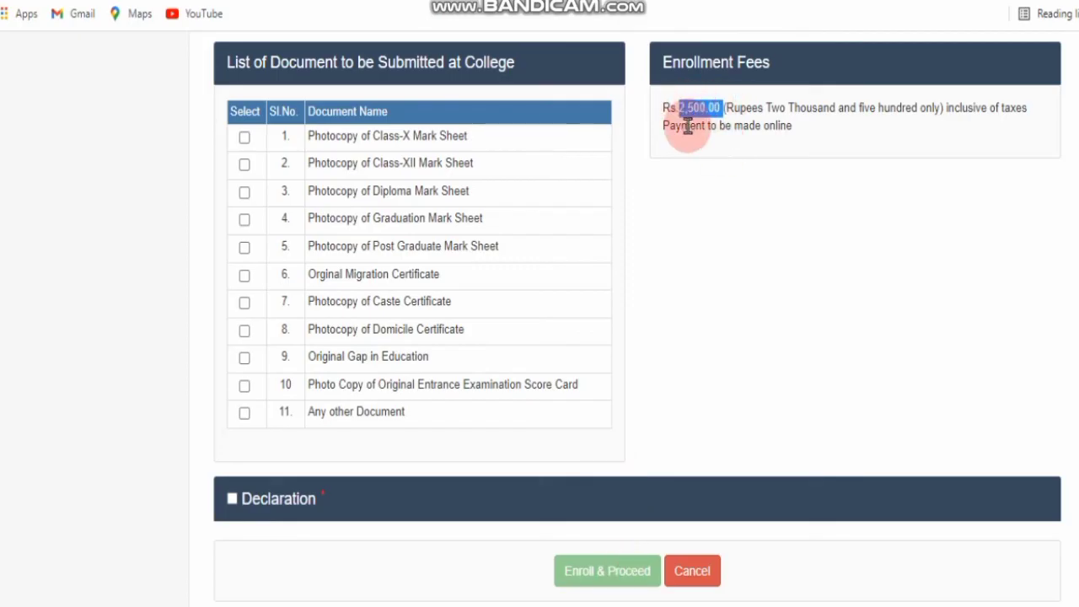
pyautogui.click(688, 125)
pyautogui.click(680, 107)
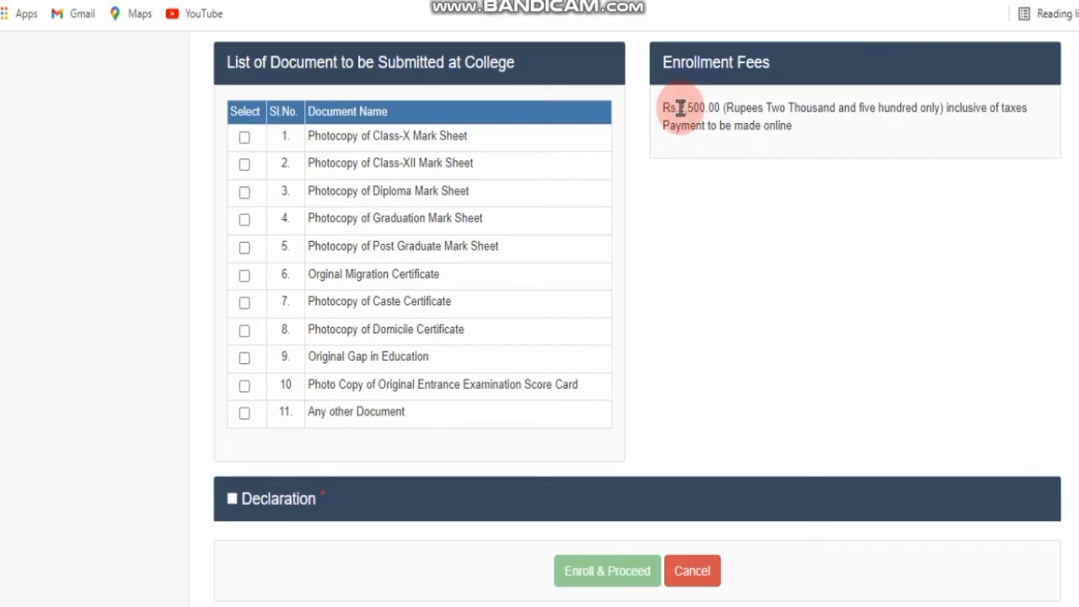
pyautogui.moveTo(681, 107)
pyautogui.mouseDown()
pyautogui.moveTo(722, 107)
pyautogui.moveTo(680, 108)
pyautogui.mouseUp()
pyautogui.click(720, 147)
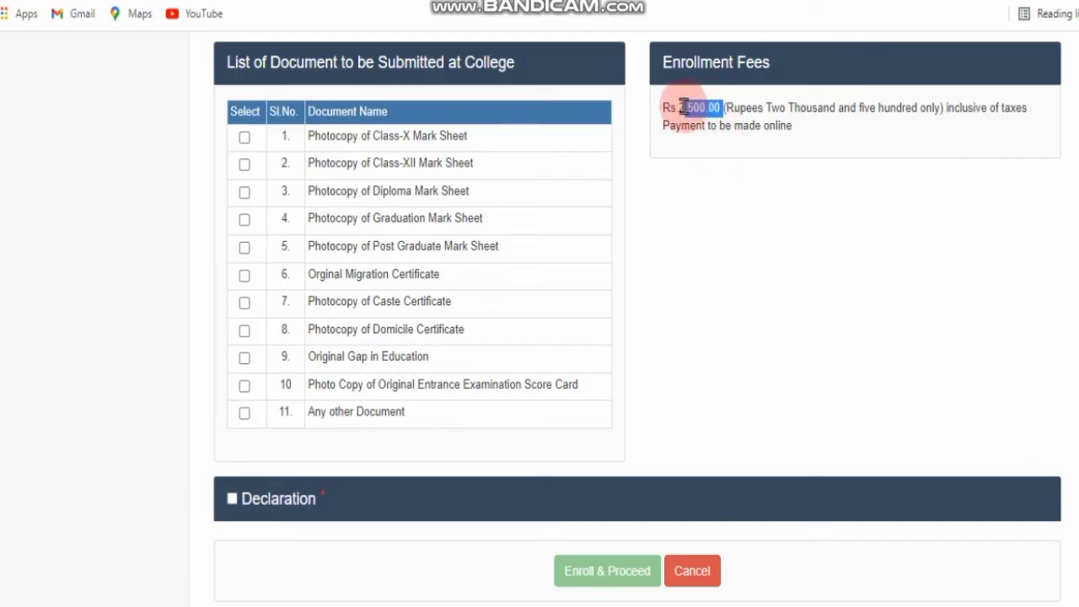
pyautogui.click(688, 126)
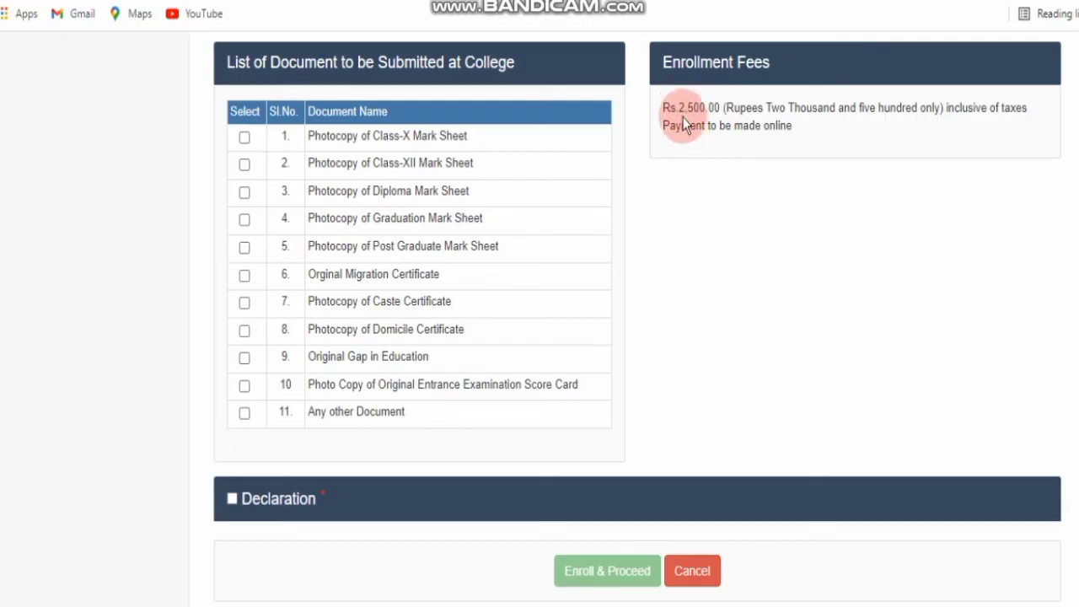
pyautogui.moveTo(680, 107)
pyautogui.mouseDown()
pyautogui.moveTo(720, 107)
pyautogui.moveTo(680, 107)
pyautogui.mouseUp()
pyautogui.click(720, 107)
pyautogui.click(876, 310)
pyautogui.scroll(5, 875, 310)
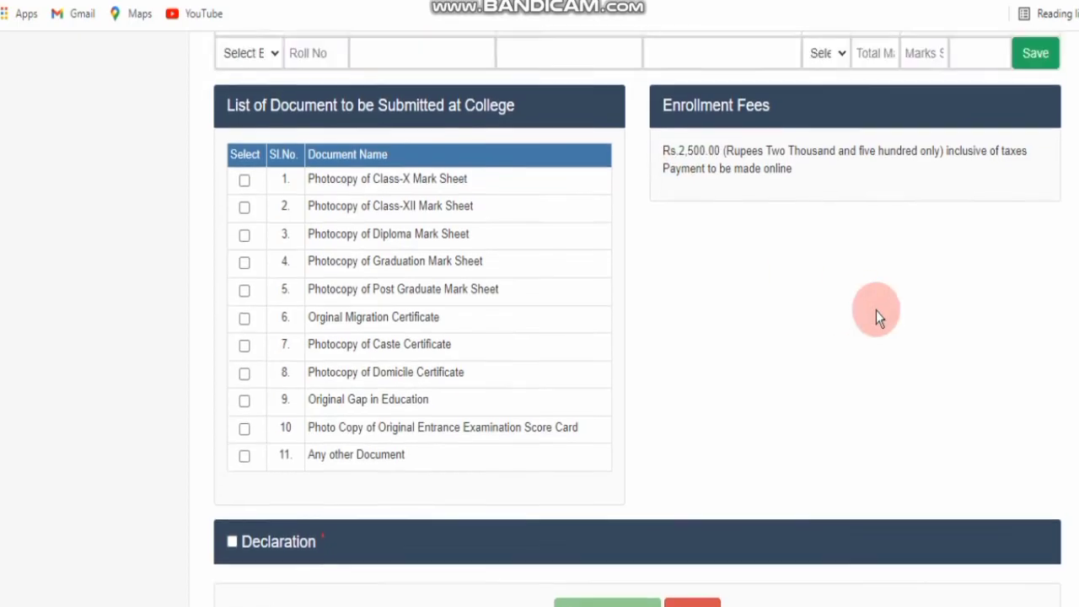